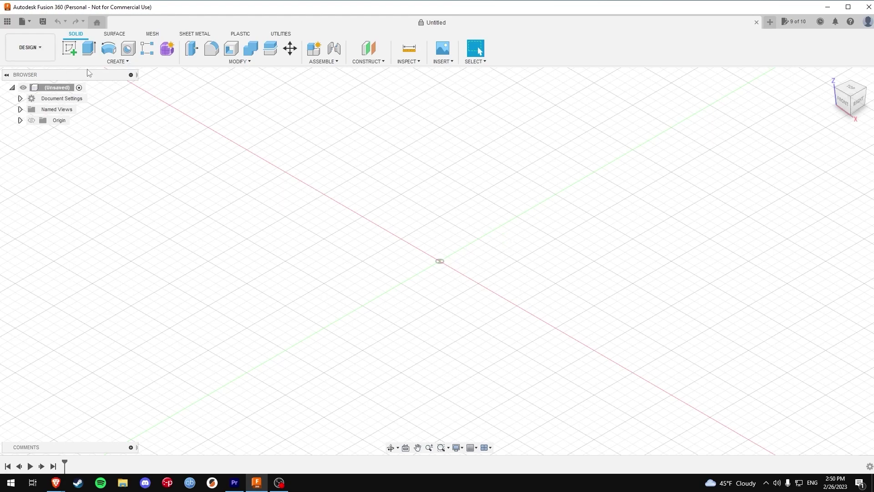
Open the McMaster-Carr component catalog for insertion and search it for "pvc"
{"action": "left_click", "coordinate": [443, 61]}
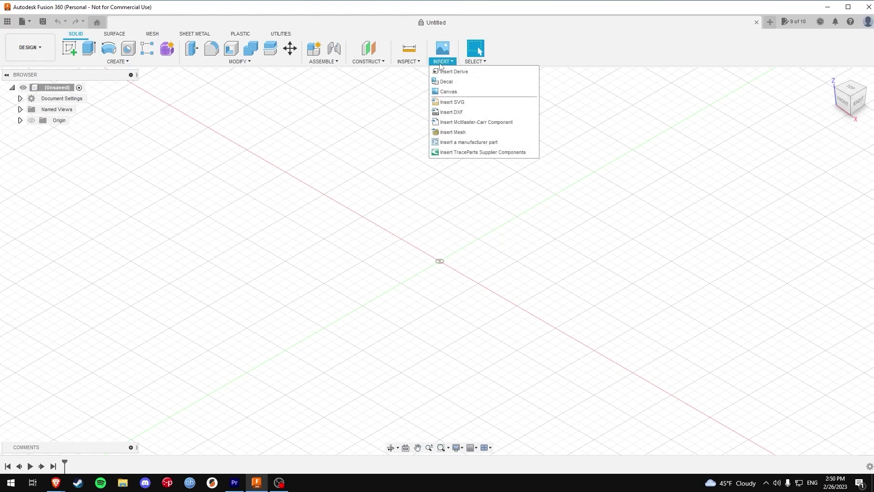
{"action": "left_click", "coordinate": [460, 122]}
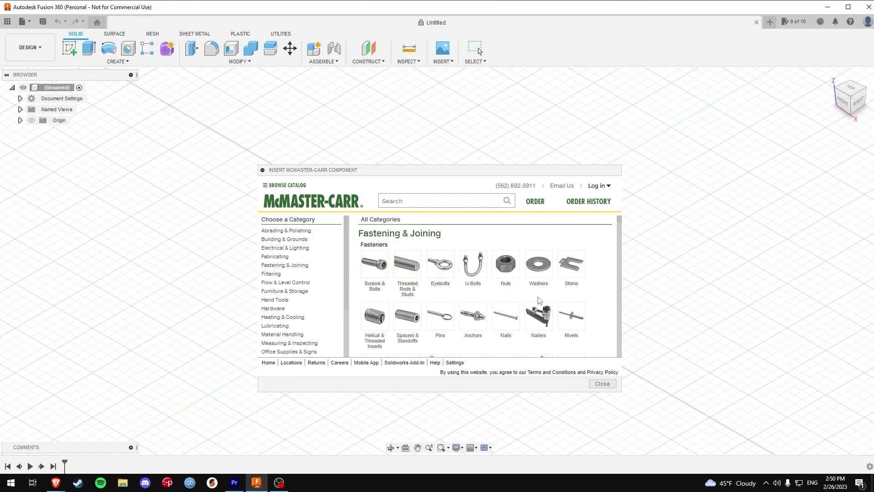
{"action": "scroll", "coordinate": [400, 303], "scroll_direction": "down", "scroll_amount": 5}
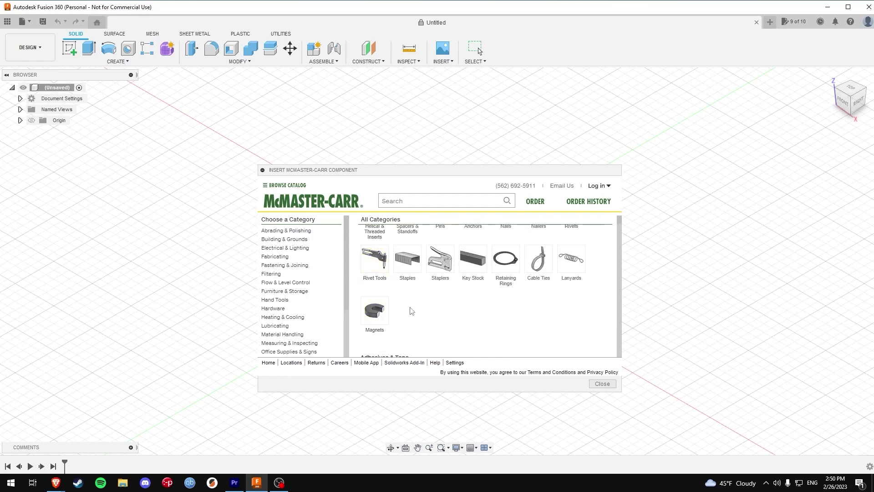
{"action": "scroll", "coordinate": [460, 303], "scroll_direction": "down", "scroll_amount": 1}
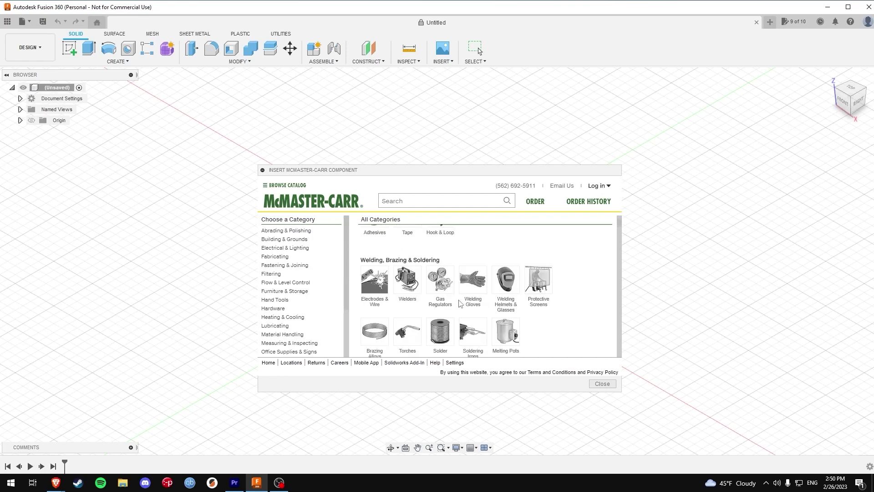
{"action": "scroll", "coordinate": [387, 255], "scroll_direction": "up", "scroll_amount": 5}
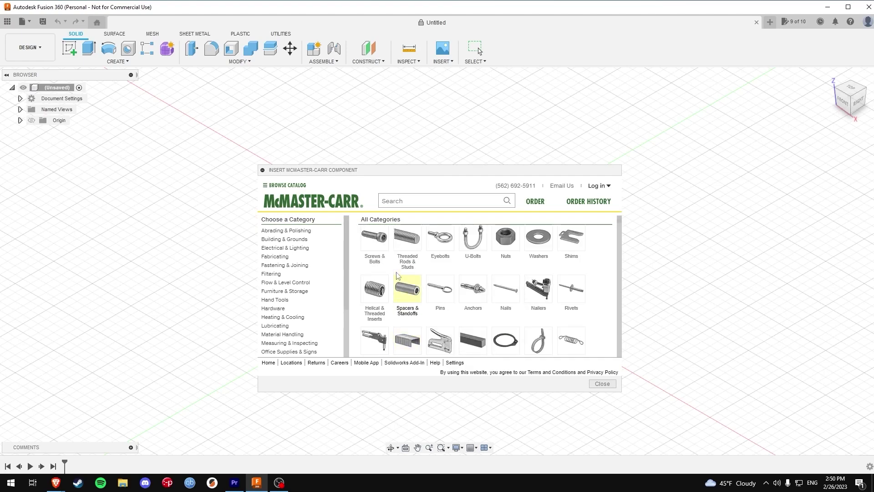
{"action": "left_click", "coordinate": [399, 201]}
{"action": "type", "text": "pvc"}
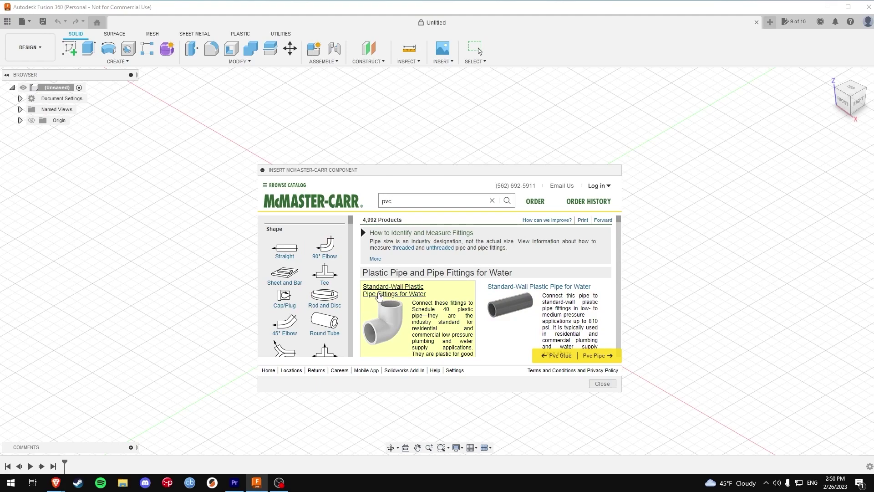
Choose Standard-Wall Plastic Pipe Fittings for Water and filter them to the 90° Elbow shape with pipe size 3
{"action": "left_click", "coordinate": [380, 296]}
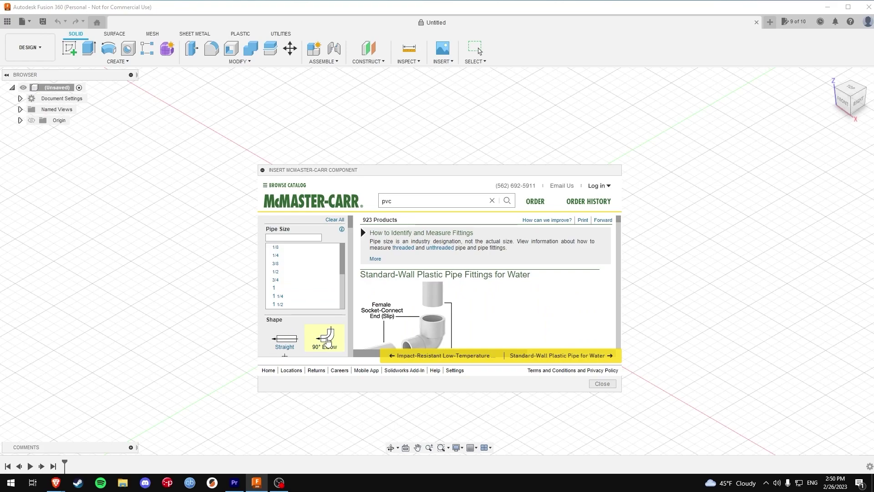
{"action": "left_click", "coordinate": [324, 337]}
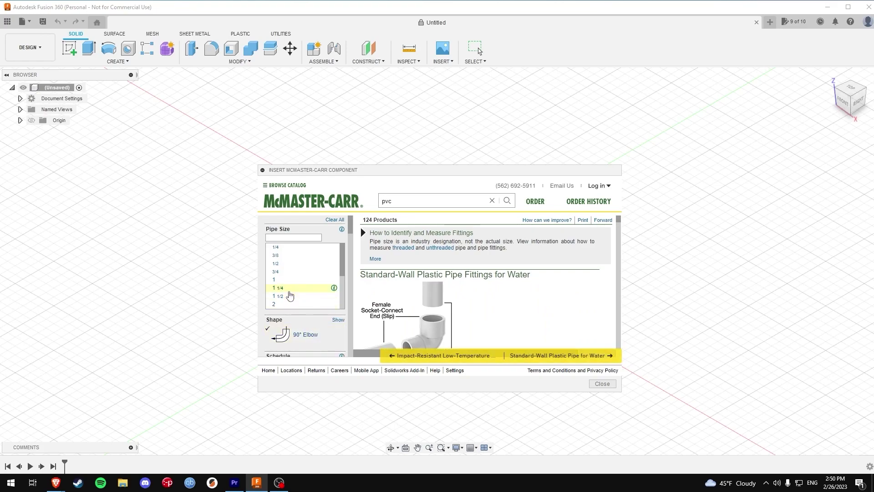
{"action": "scroll", "coordinate": [290, 295], "scroll_direction": "down", "scroll_amount": 1}
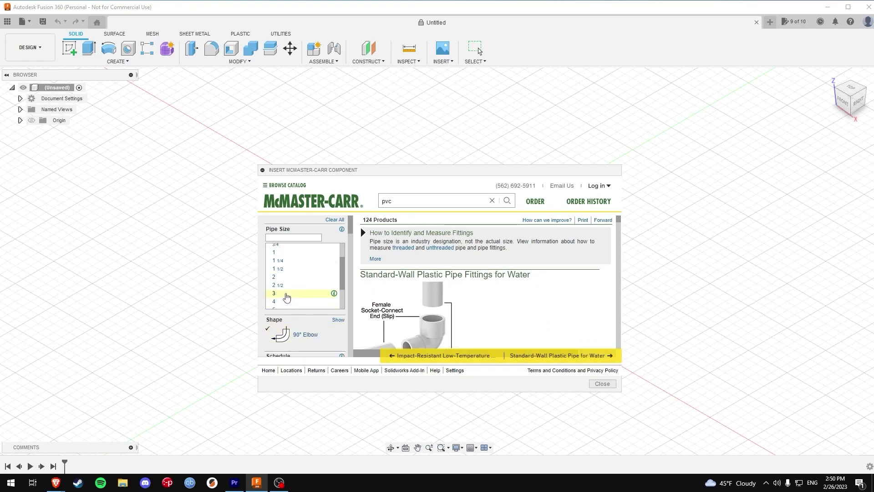
{"action": "left_click", "coordinate": [287, 297]}
Insert the white short 90° elbow connector (4880K27) as a 3-D STEP model and accept its default position
{"action": "scroll", "coordinate": [417, 304], "scroll_direction": "down", "scroll_amount": 10}
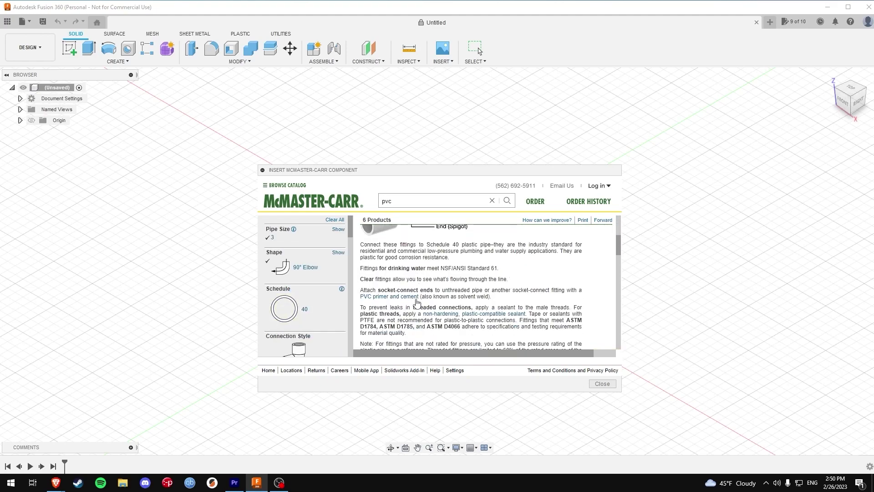
{"action": "scroll", "coordinate": [416, 300], "scroll_direction": "down", "scroll_amount": 3}
{"action": "scroll", "coordinate": [416, 301], "scroll_direction": "up", "scroll_amount": 1}
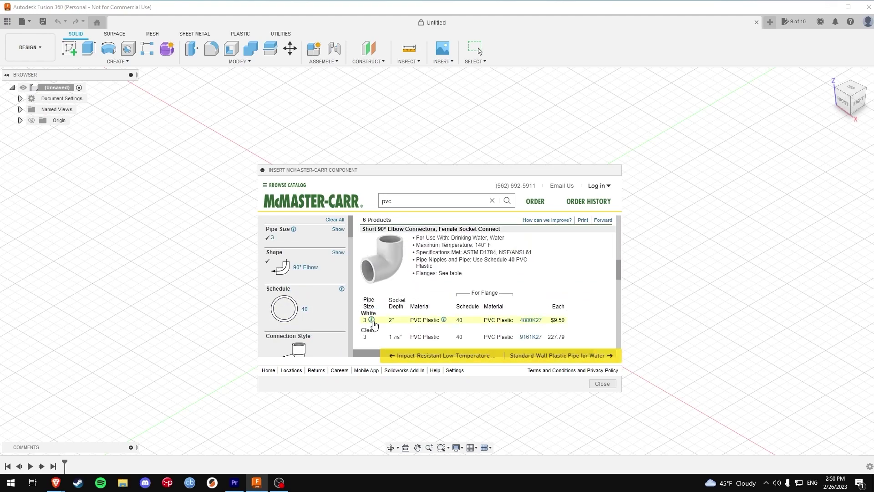
{"action": "left_click", "coordinate": [402, 325]}
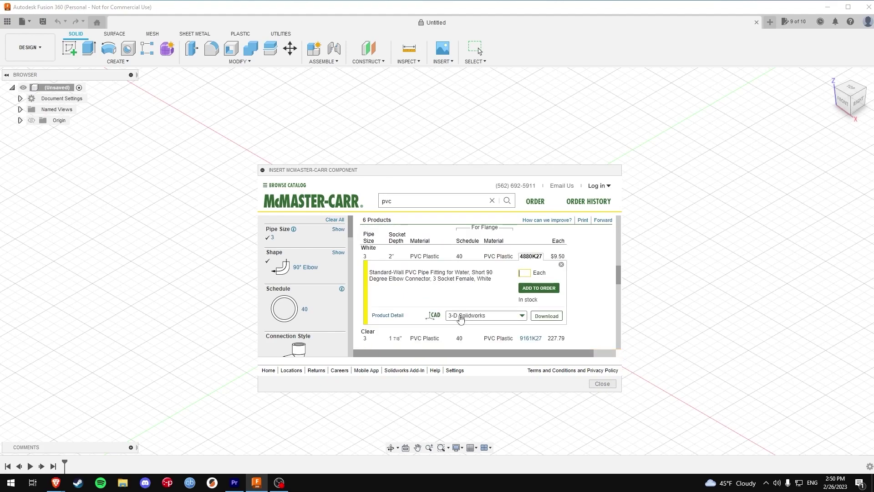
{"action": "left_click", "coordinate": [464, 318]}
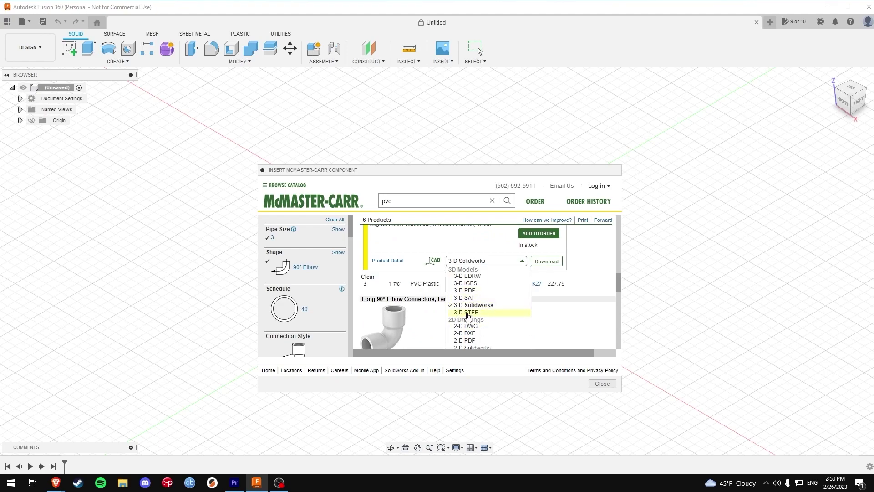
{"action": "left_click", "coordinate": [468, 314]}
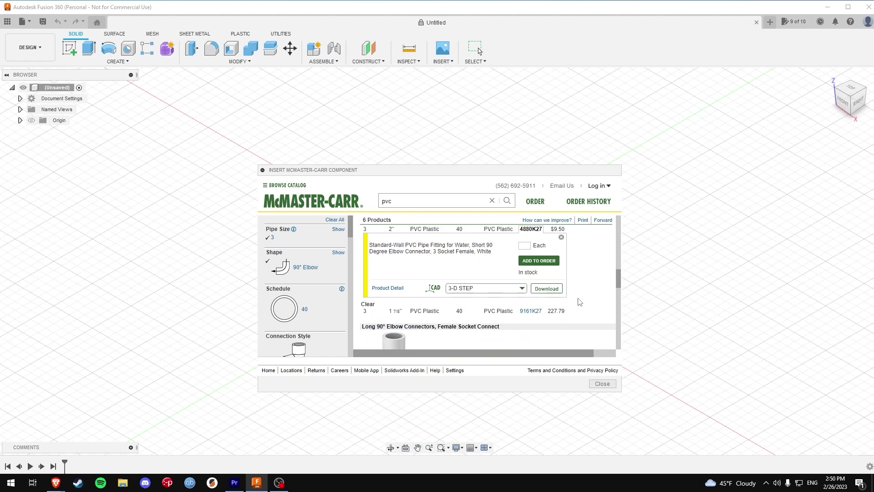
{"action": "left_click", "coordinate": [547, 289]}
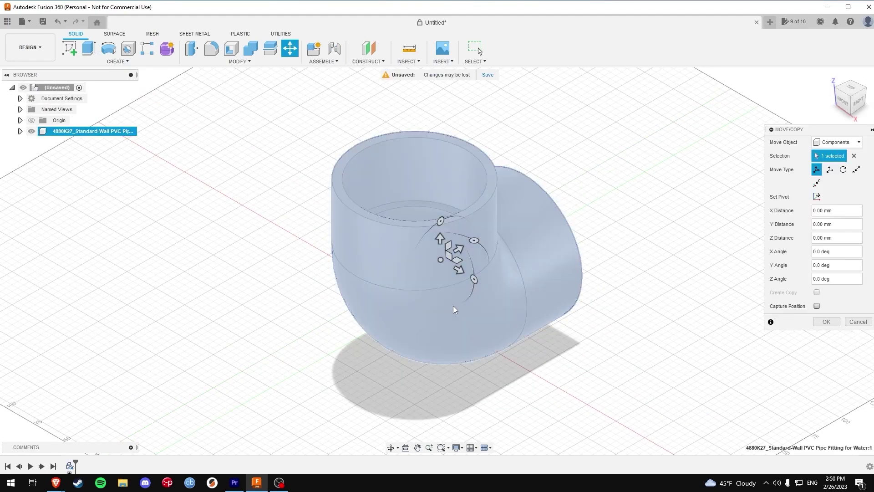
{"action": "left_click", "coordinate": [855, 100]}
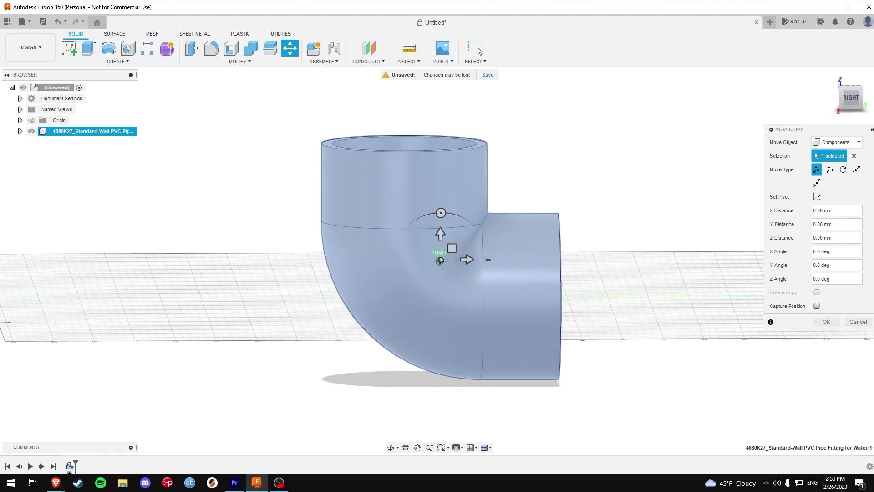
{"action": "left_click", "coordinate": [826, 322]}
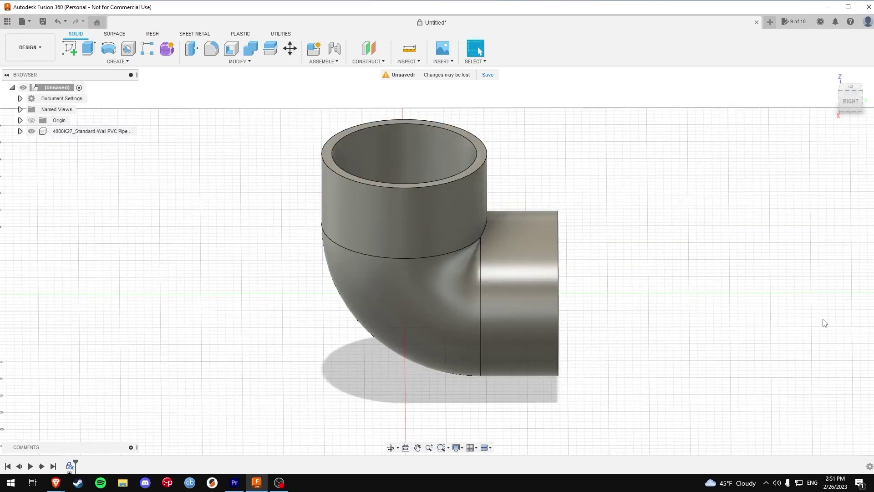
{"action": "mouse_move", "coordinate": [850, 99]}
{"action": "left_mouse_down"}
{"action": "mouse_move", "coordinate": [846, 122]}
{"action": "mouse_move", "coordinate": [838, 107]}
{"action": "mouse_move", "coordinate": [819, 108]}
{"action": "left_mouse_up"}
{"action": "scroll", "coordinate": [550, 240], "scroll_direction": "down", "scroll_amount": 2}
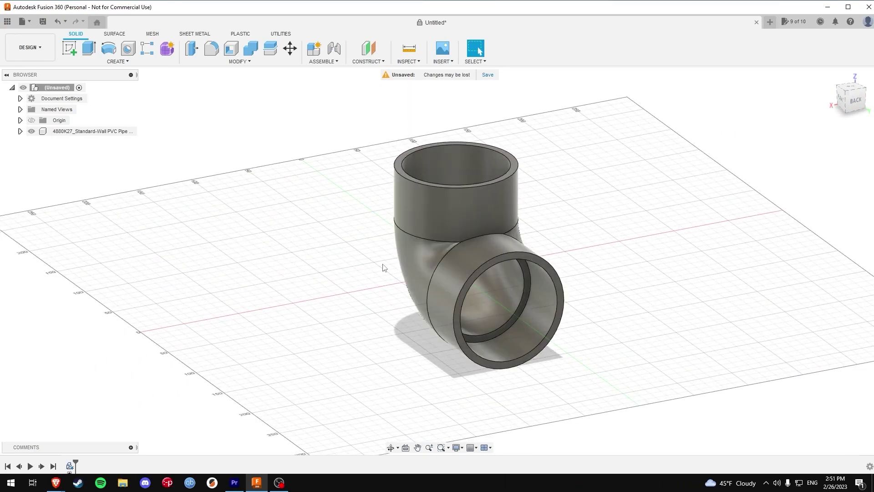
{"action": "left_click_drag", "start_coordinate": [854, 100], "coordinate": [872, 118]}
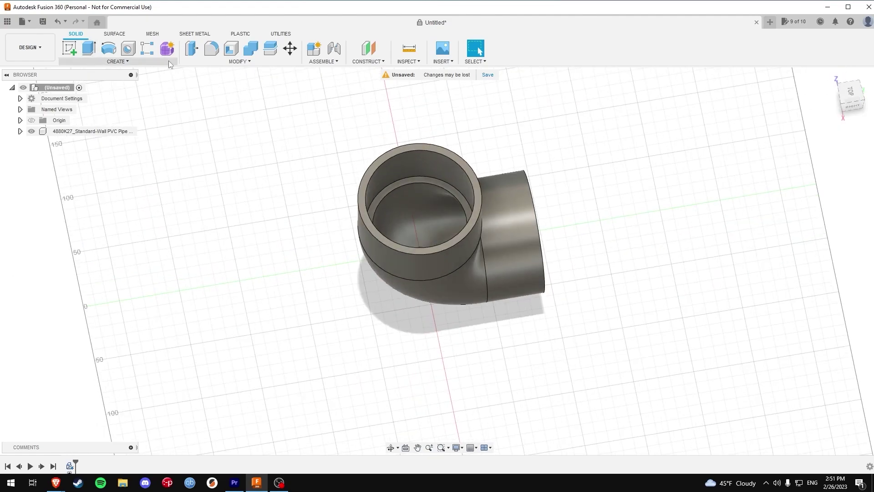
{"action": "left_click", "coordinate": [440, 49]}
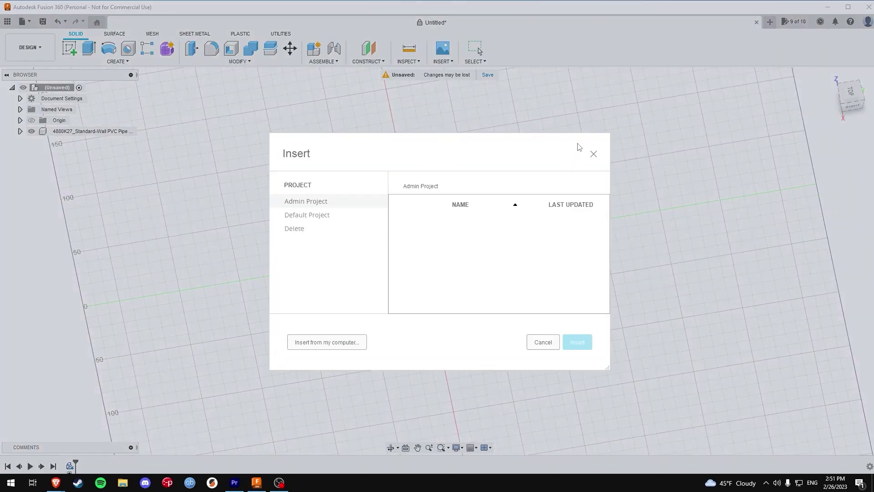
{"action": "left_click", "coordinate": [593, 155]}
Reopen the McMaster-Carr component catalog to add a second part and search for "pvc"
{"action": "left_click", "coordinate": [443, 61]}
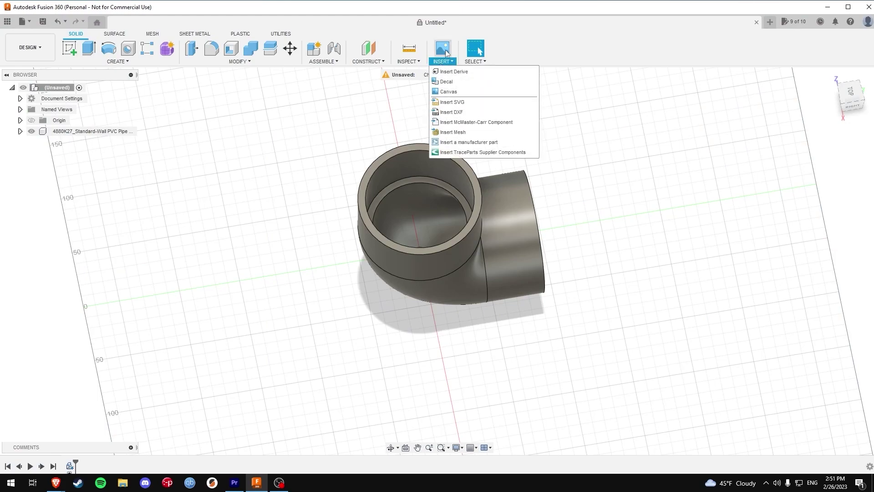
{"action": "left_click", "coordinate": [450, 122]}
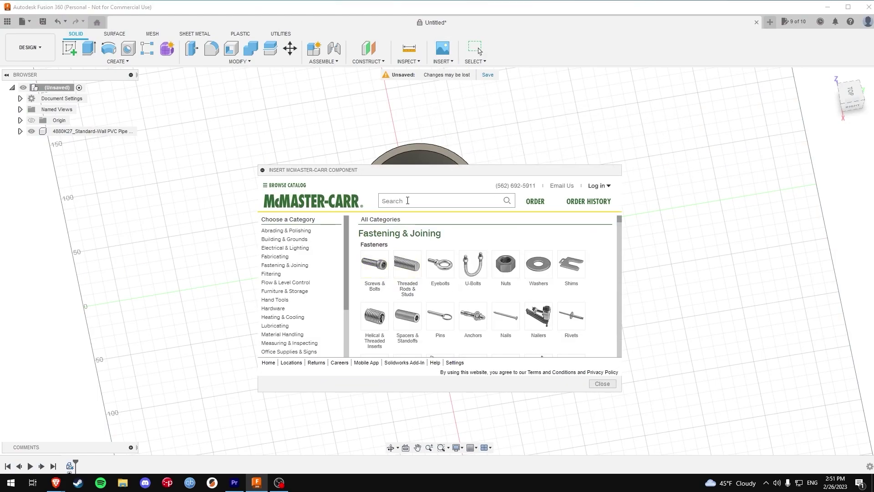
{"action": "type", "text": "pvc"}
{"action": "key", "text": "Return"}
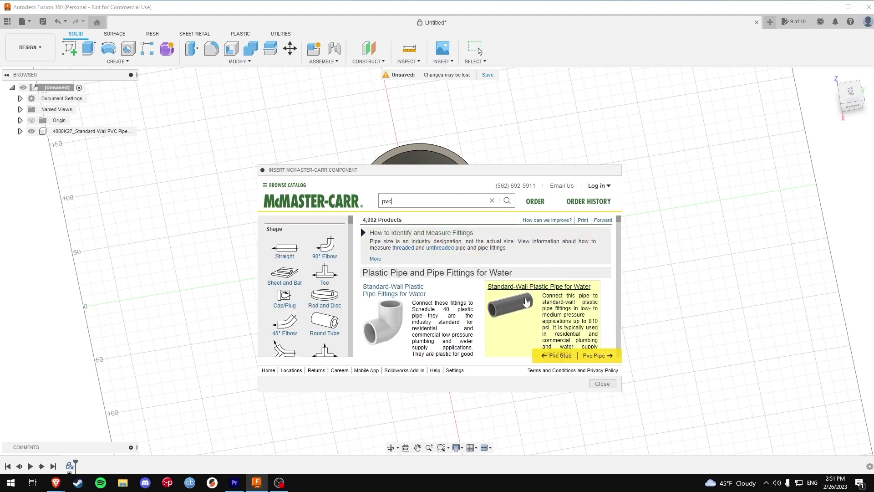
Choose Standard-Wall Plastic Pipe for Water and filter it to pipe size 3 and the color White
{"action": "left_click", "coordinate": [518, 294]}
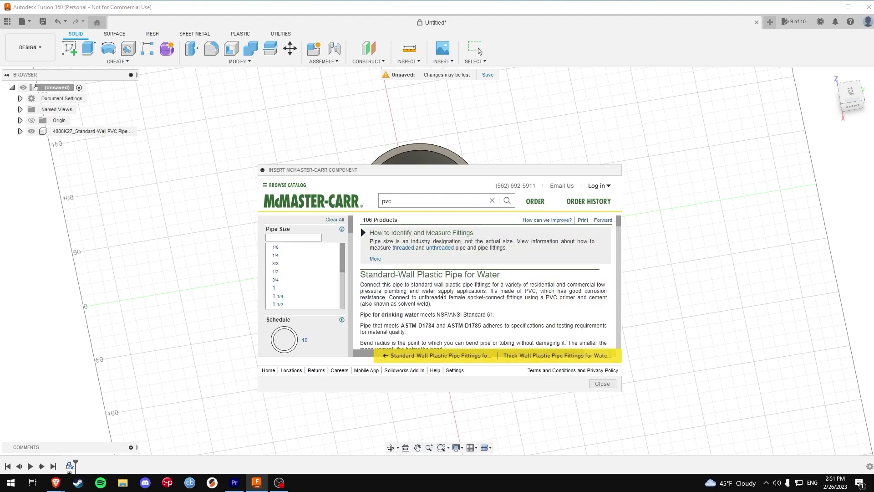
{"action": "scroll", "coordinate": [518, 294], "scroll_direction": "down", "scroll_amount": 3}
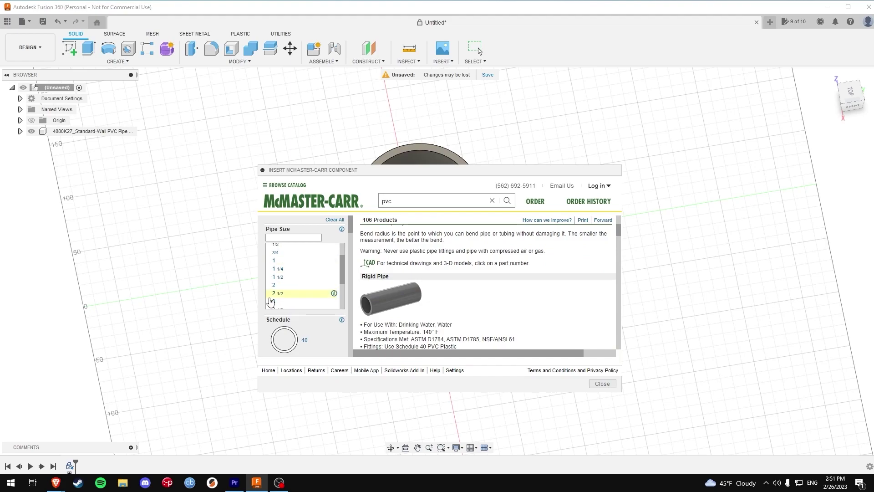
{"action": "left_click", "coordinate": [274, 301]}
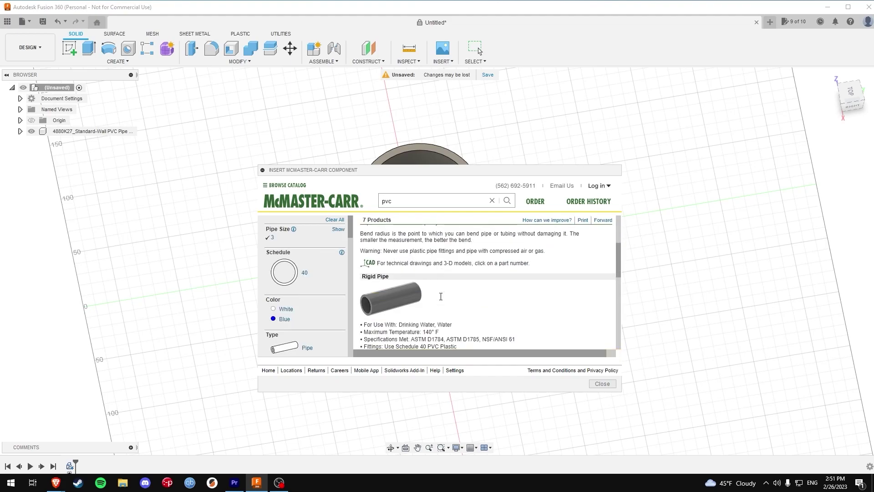
{"action": "scroll", "coordinate": [407, 300], "scroll_direction": "down", "scroll_amount": 2}
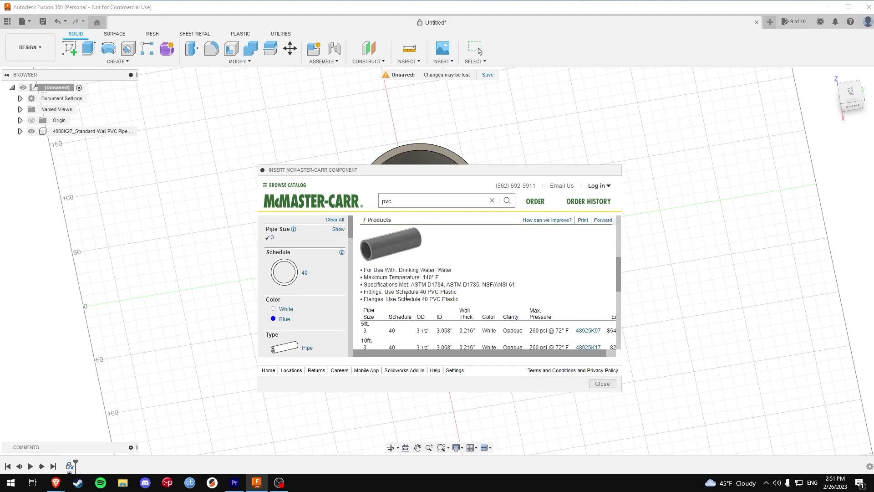
{"action": "left_click", "coordinate": [273, 310]}
Insert the 5 ft length of white rigid PVC pipe (48925K97) as a 3-D STEP model
{"action": "scroll", "coordinate": [411, 293], "scroll_direction": "down", "scroll_amount": 2}
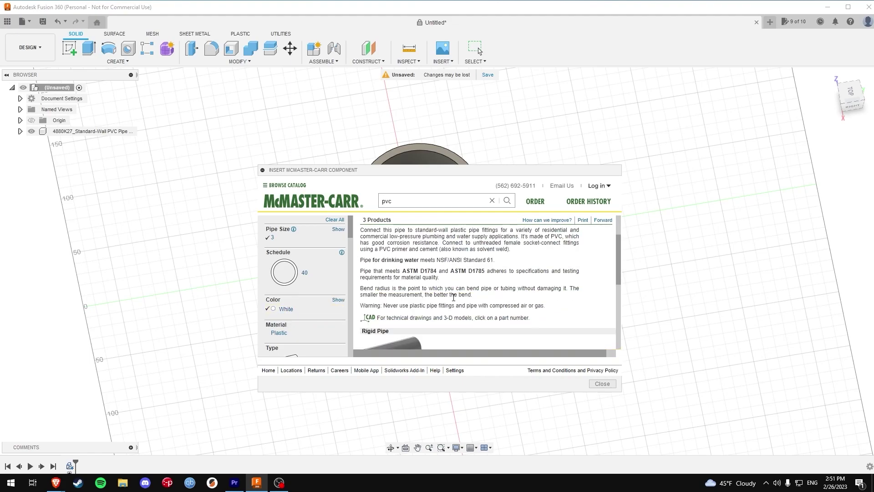
{"action": "scroll", "coordinate": [405, 292], "scroll_direction": "down", "scroll_amount": 1}
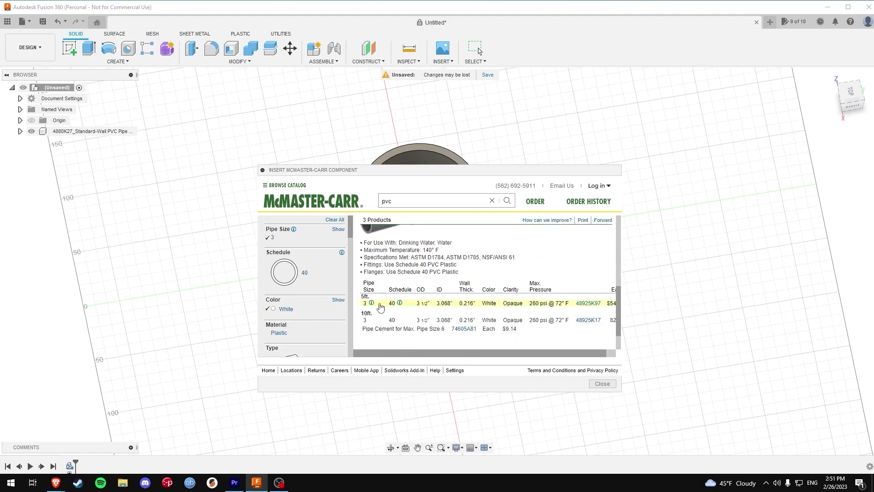
{"action": "left_click", "coordinate": [384, 307]}
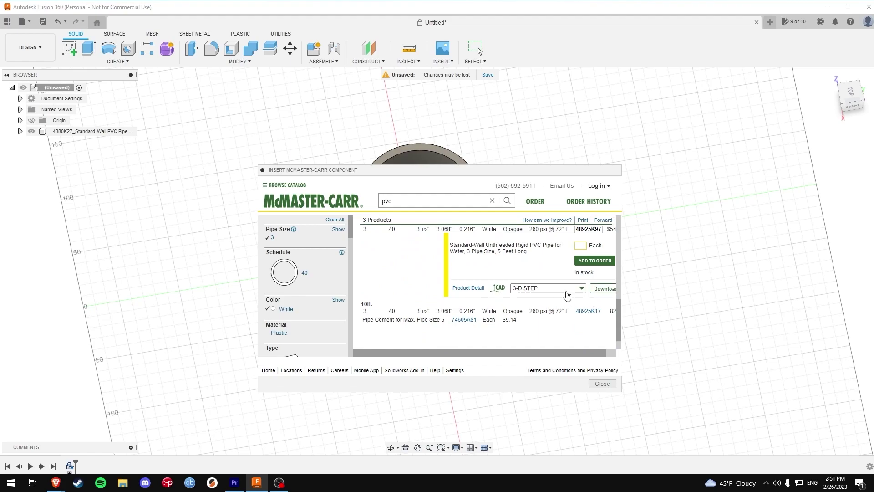
{"action": "left_click", "coordinate": [597, 292]}
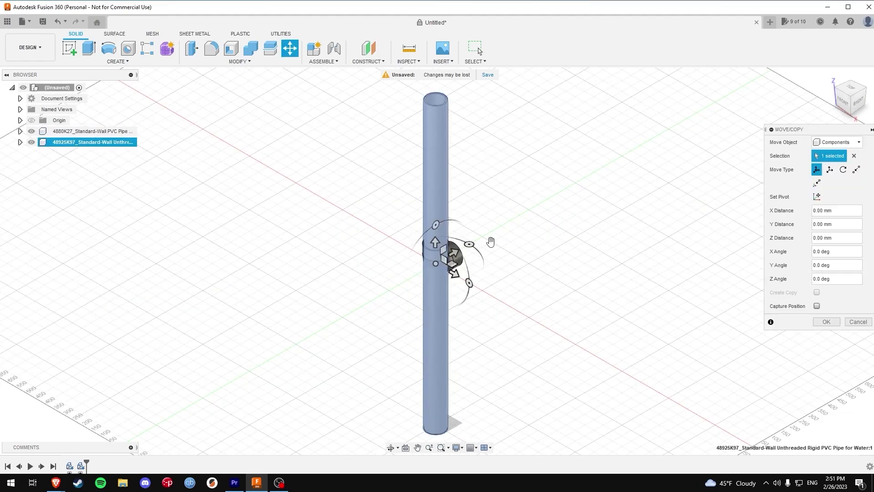
Move the inserted pipe 1000 mm up along Z so it sits clear above the elbow
{"action": "middle_click_drag", "start_coordinate": [504, 347], "coordinate": [507, 289]}
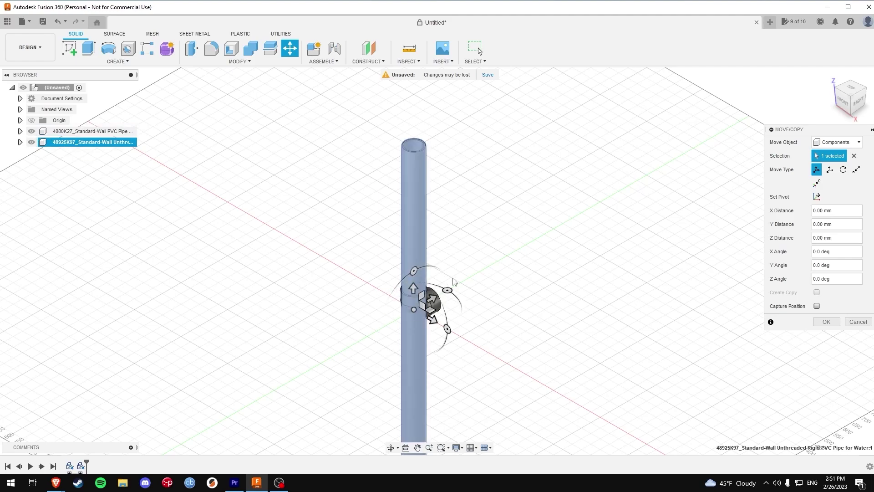
{"action": "middle_click_drag", "start_coordinate": [415, 291], "coordinate": [412, 333]}
{"action": "left_click_drag", "start_coordinate": [412, 332], "coordinate": [404, 136]}
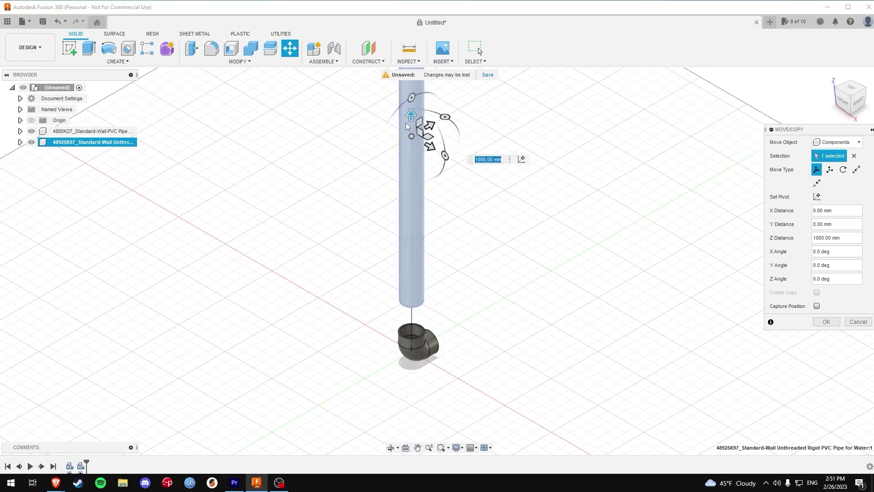
{"action": "left_click_drag", "start_coordinate": [851, 99], "coordinate": [848, 70]}
{"action": "left_click", "coordinate": [827, 322]}
{"action": "scroll", "coordinate": [415, 330], "scroll_direction": "up", "scroll_amount": 3}
{"action": "scroll", "coordinate": [416, 226], "scroll_direction": "up", "scroll_amount": 2}
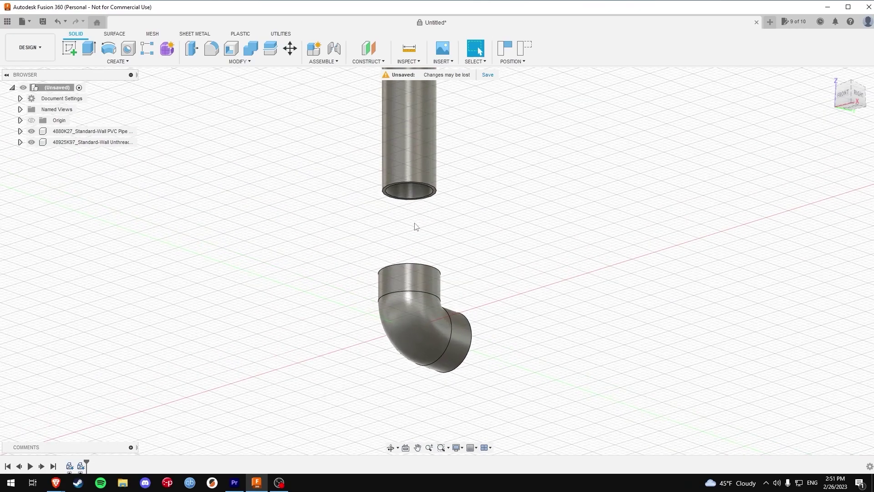
{"action": "mouse_move", "coordinate": [849, 93]}
{"action": "left_mouse_down"}
{"action": "mouse_move", "coordinate": [849, 113]}
{"action": "mouse_move", "coordinate": [848, 78]}
{"action": "left_mouse_up"}
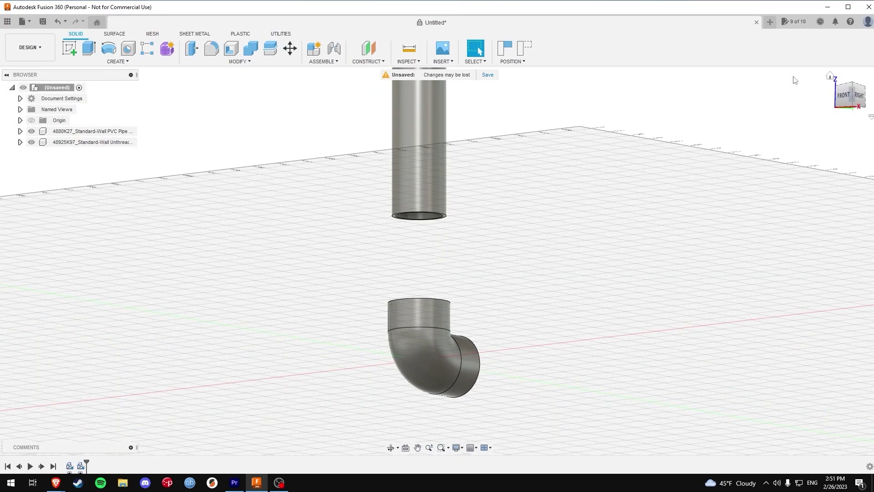
Joint the pipe's lower end, snapped at its centre, to the inner shoulder at the base of the elbow's upper socket
{"action": "left_click", "coordinate": [336, 52]}
{"action": "scroll", "coordinate": [396, 267], "scroll_direction": "up", "scroll_amount": 5}
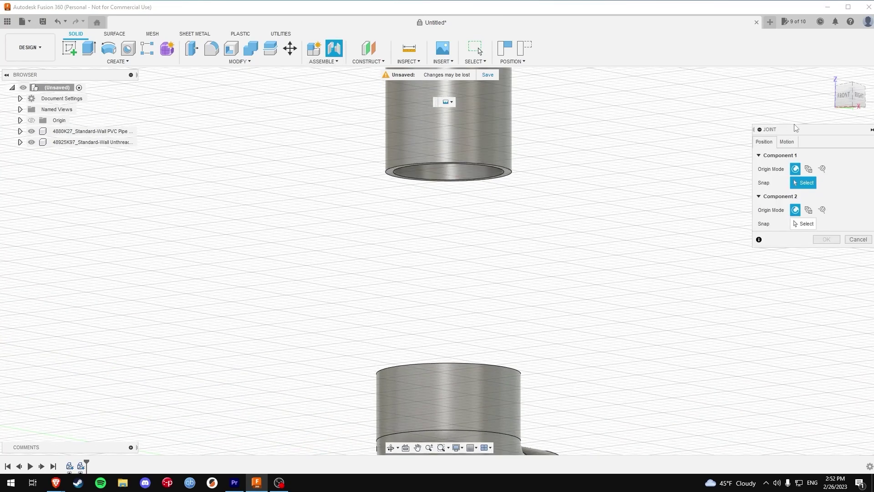
{"action": "left_click_drag", "start_coordinate": [849, 94], "coordinate": [846, 79]}
{"action": "middle_click_drag", "start_coordinate": [538, 246], "coordinate": [495, 418]}
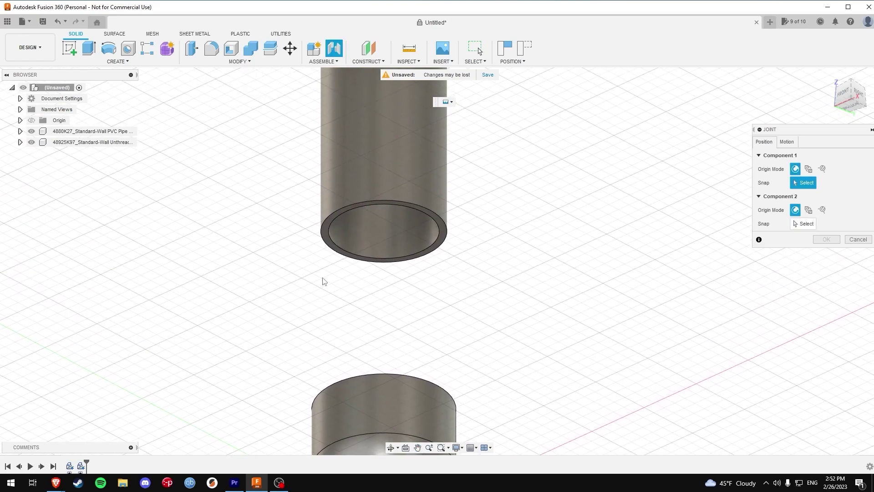
{"action": "scroll", "coordinate": [341, 243], "scroll_direction": "up", "scroll_amount": 5}
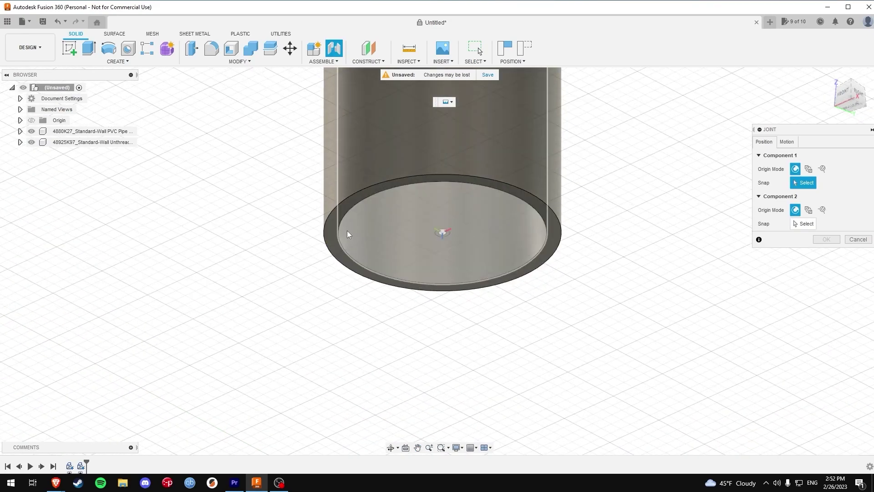
{"action": "left_click", "coordinate": [340, 223]}
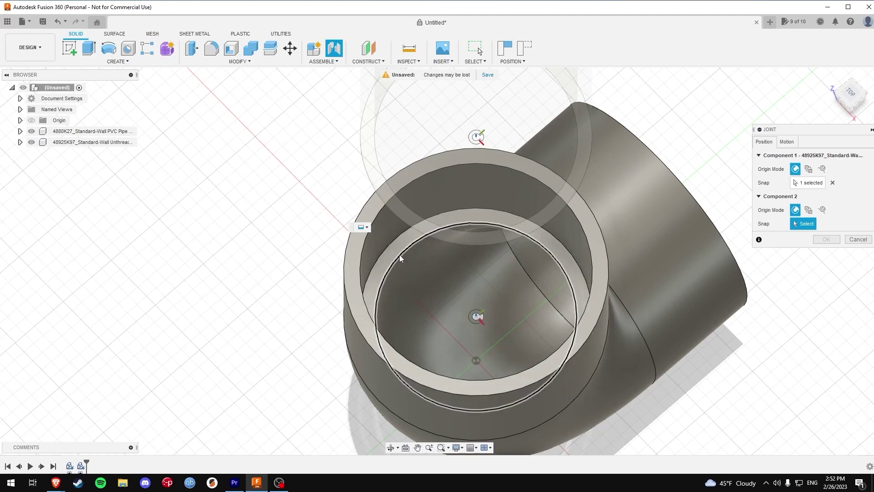
{"action": "left_click", "coordinate": [399, 255]}
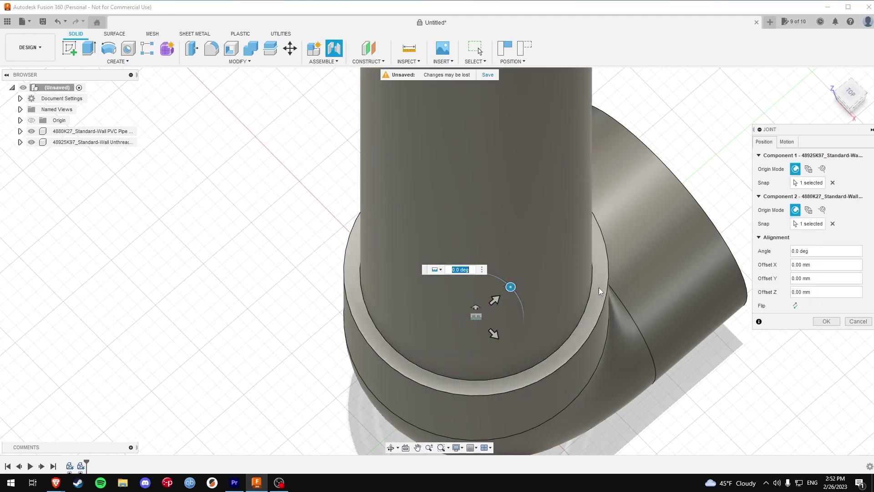
{"action": "middle_click_drag", "start_coordinate": [642, 316], "coordinate": [594, 285], "text": "shift"}
{"action": "scroll", "coordinate": [595, 286], "scroll_direction": "down", "scroll_amount": 6}
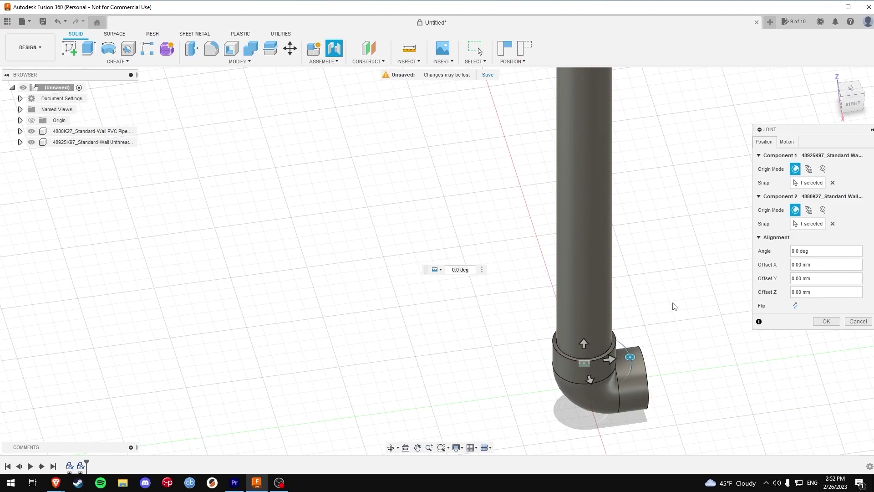
{"action": "left_click", "coordinate": [846, 107]}
{"action": "left_click", "coordinate": [816, 322]}
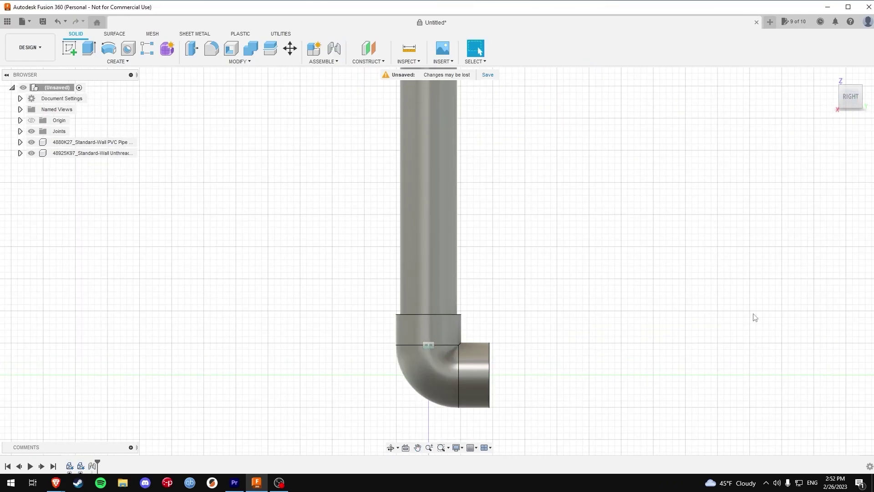
Create a section analysis through the pipe and elbow on the YZ origin plane with 0 mm distance
{"action": "left_click", "coordinate": [407, 62]}
{"action": "left_click", "coordinate": [432, 166]}
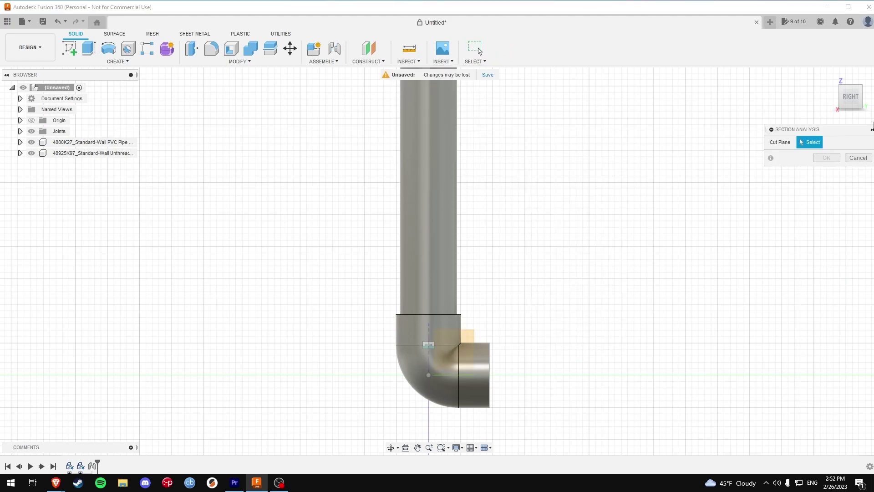
{"action": "left_click", "coordinate": [830, 75]}
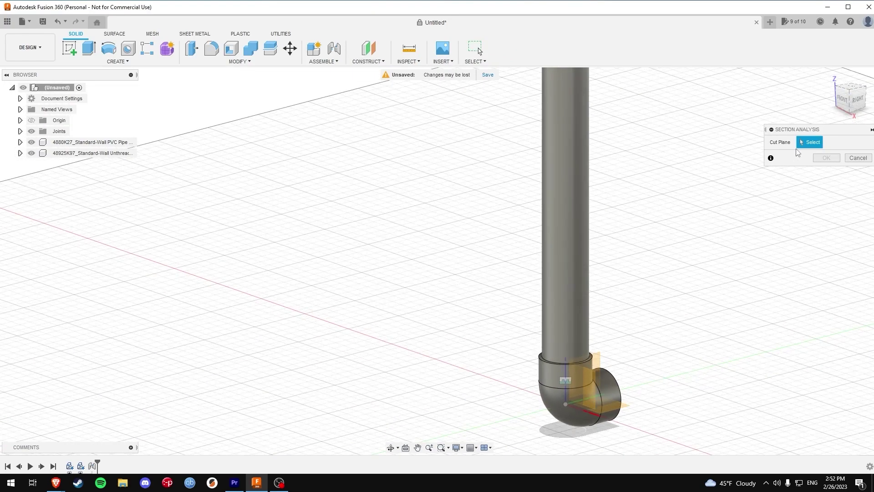
{"action": "left_click_drag", "start_coordinate": [846, 100], "coordinate": [811, 114]}
{"action": "middle_click_drag", "start_coordinate": [501, 259], "coordinate": [622, 139]}
{"action": "scroll", "coordinate": [434, 324], "scroll_direction": "up", "scroll_amount": 2}
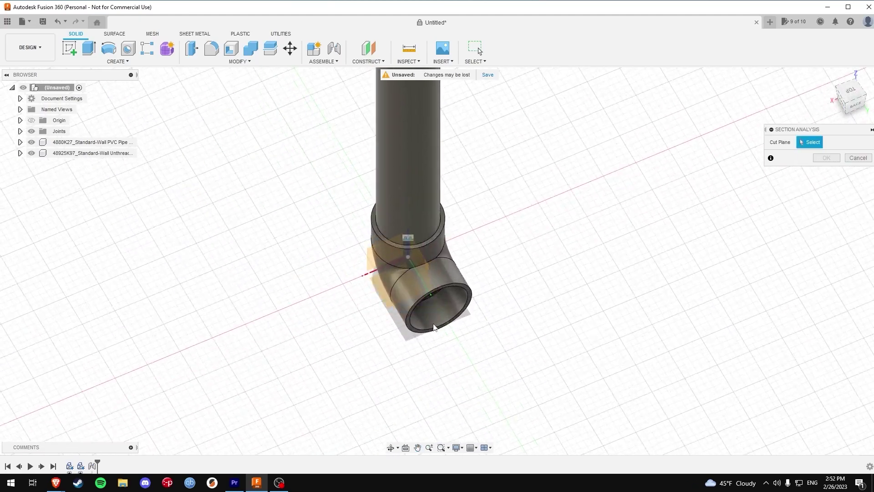
{"action": "scroll", "coordinate": [434, 327], "scroll_direction": "up", "scroll_amount": 2}
{"action": "left_click", "coordinate": [419, 254]}
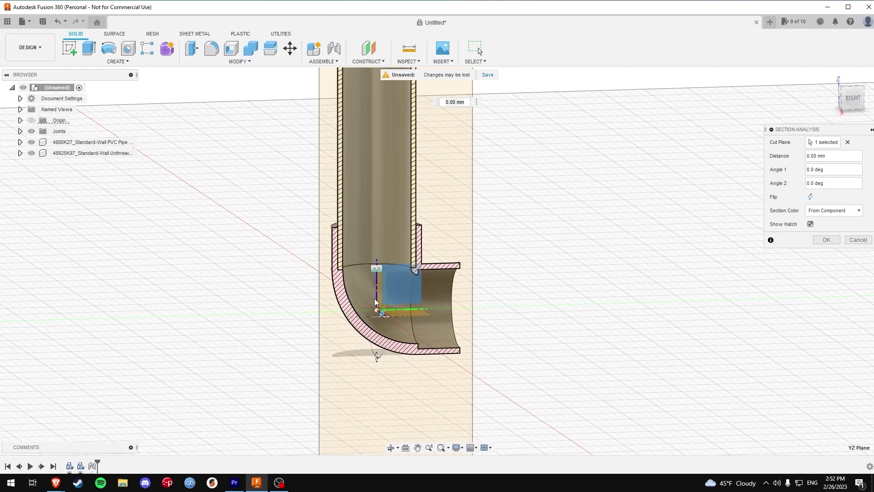
{"action": "left_click", "coordinate": [826, 241]}
Examine in the sectioned side view how the pipe seats against the elbow's socket shoulder and walls
{"action": "left_click", "coordinate": [847, 102]}
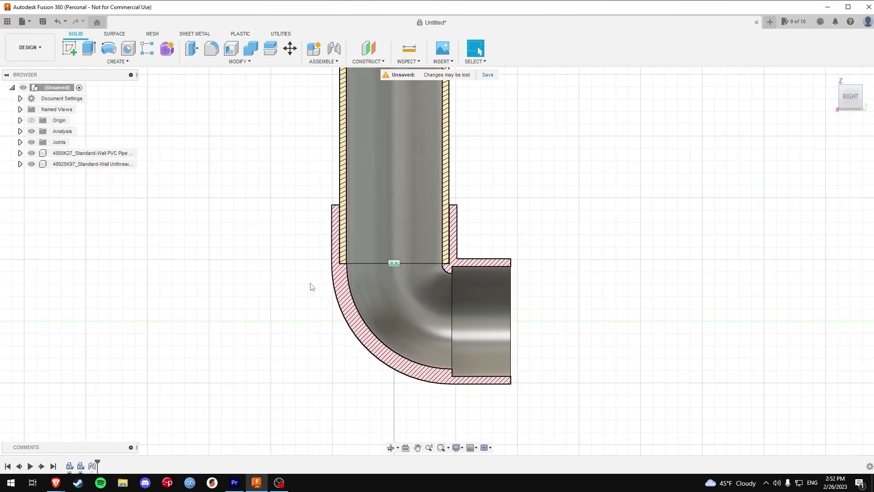
{"action": "scroll", "coordinate": [380, 255], "scroll_direction": "up", "scroll_amount": 3}
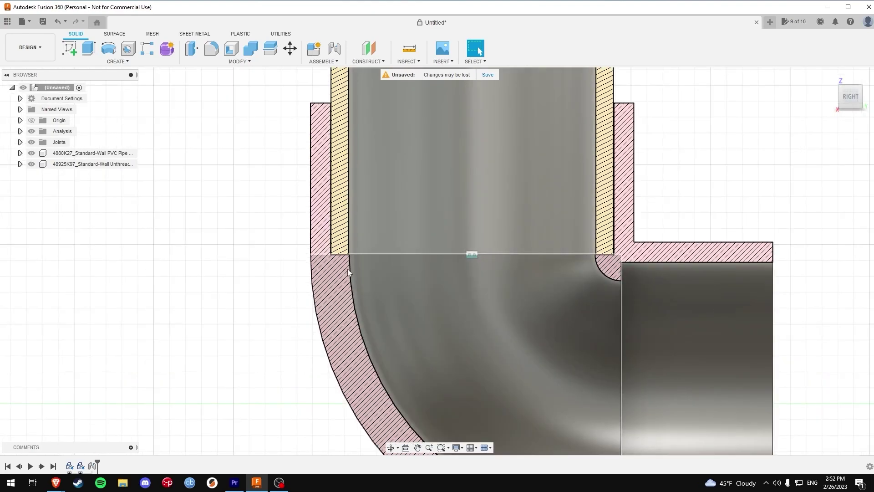
{"action": "left_click", "coordinate": [860, 100]}
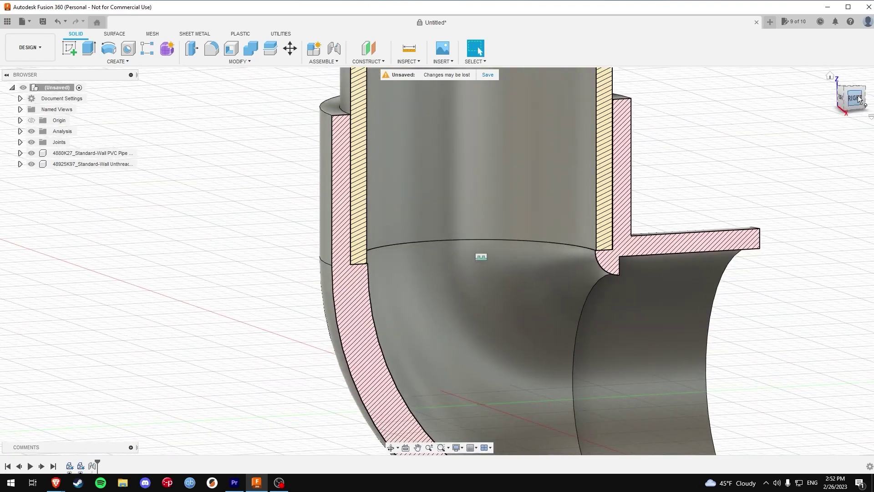
{"action": "left_click", "coordinate": [855, 99]}
{"action": "scroll", "coordinate": [348, 319], "scroll_direction": "up", "scroll_amount": 5}
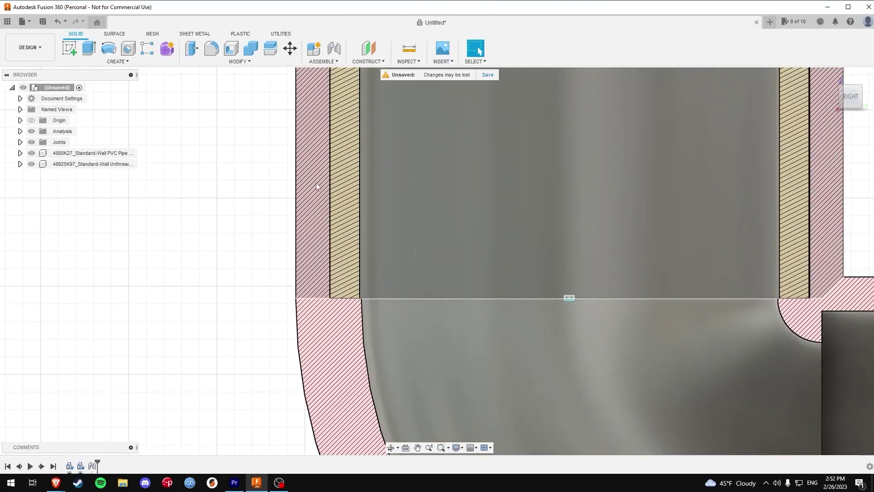
{"action": "scroll", "coordinate": [345, 285], "scroll_direction": "down", "scroll_amount": 5}
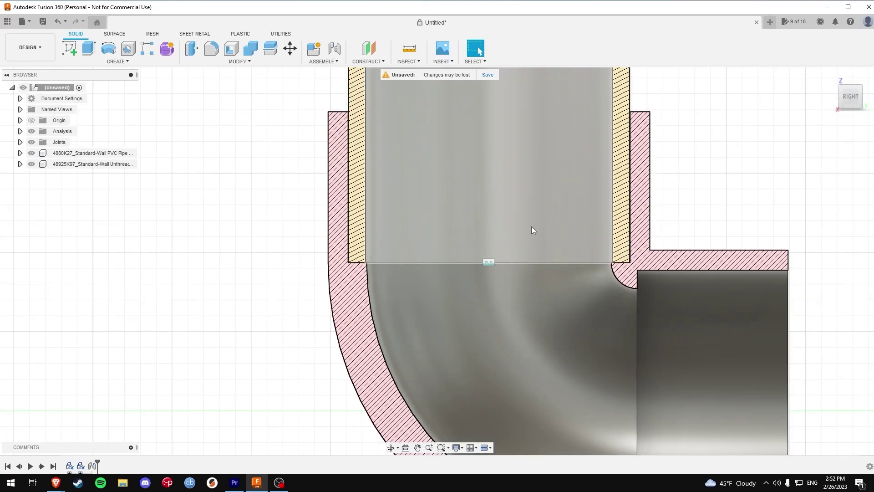
{"action": "middle_click_drag", "start_coordinate": [588, 206], "coordinate": [509, 262]}
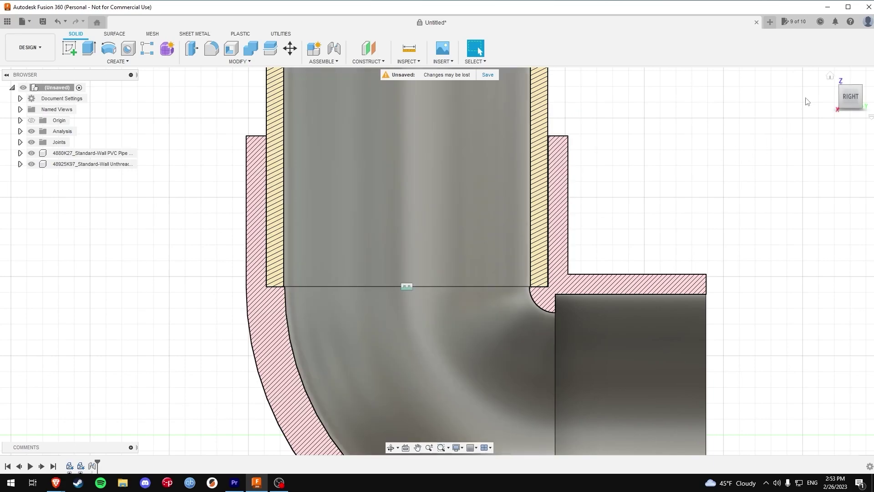
{"action": "left_click_drag", "start_coordinate": [848, 97], "coordinate": [852, 110]}
{"action": "scroll", "coordinate": [619, 248], "scroll_direction": "down", "scroll_amount": 5}
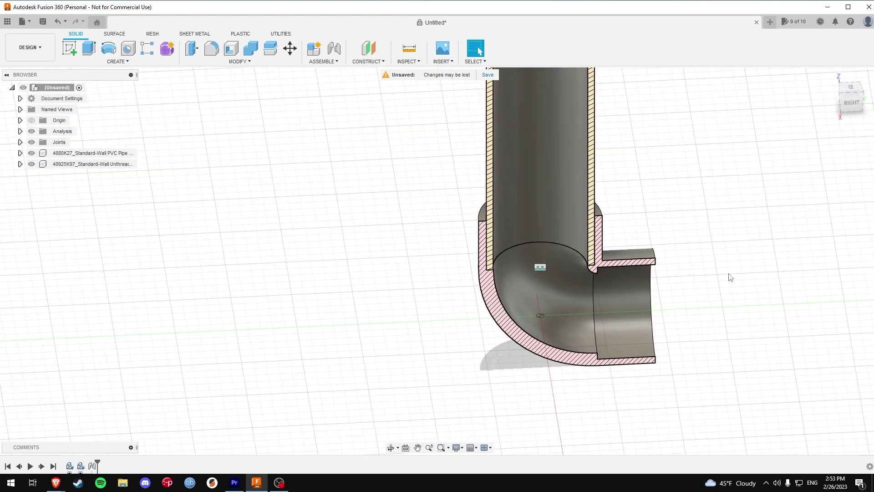
{"action": "middle_click_drag", "start_coordinate": [727, 275], "coordinate": [577, 300]}
{"action": "scroll", "coordinate": [545, 314], "scroll_direction": "down", "scroll_amount": 2}
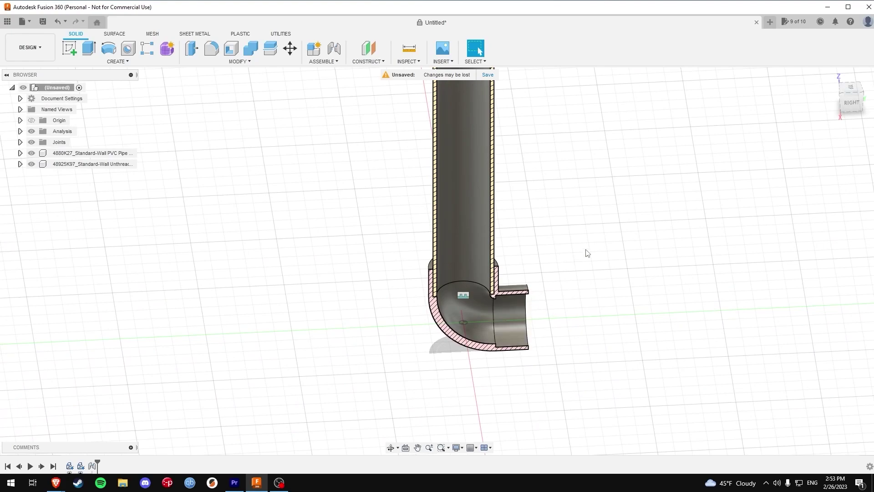
Turn off the section analysis and switch to the Render workspace
{"action": "left_click", "coordinate": [32, 131]}
{"action": "left_click", "coordinate": [28, 49]}
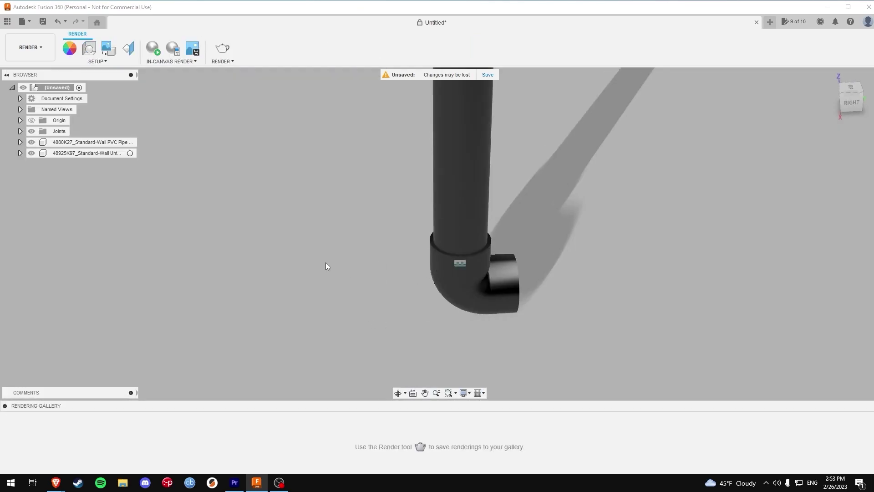
{"action": "middle_click_drag", "start_coordinate": [214, 140], "coordinate": [163, 222]}
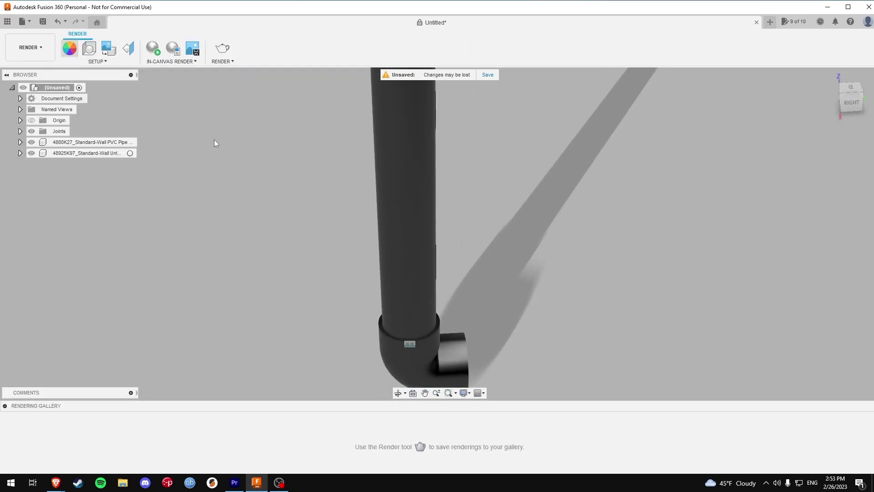
{"action": "middle_click_drag", "start_coordinate": [611, 267], "coordinate": [555, 238]}
Apply the Acetal Resin (White) appearance from the Plastic library to both the pipe and the elbow
{"action": "scroll", "coordinate": [723, 329], "scroll_direction": "down", "scroll_amount": 2}
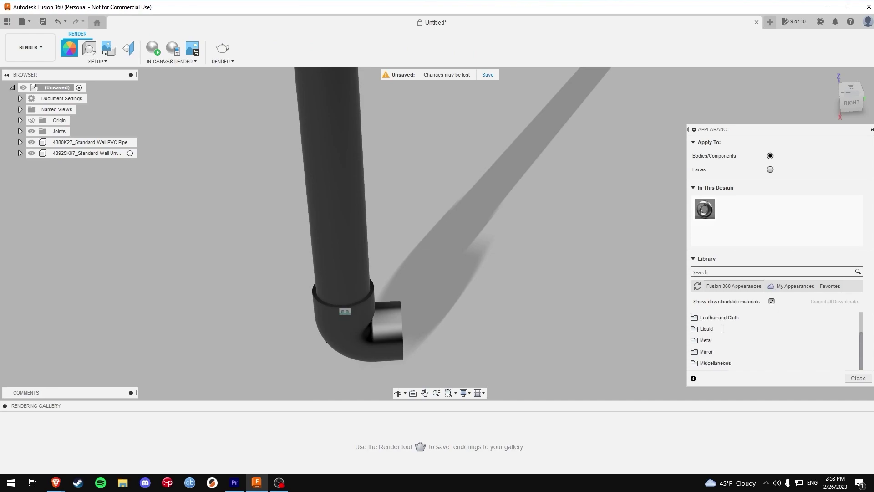
{"action": "scroll", "coordinate": [719, 337], "scroll_direction": "down", "scroll_amount": 2}
{"action": "left_click", "coordinate": [708, 343]}
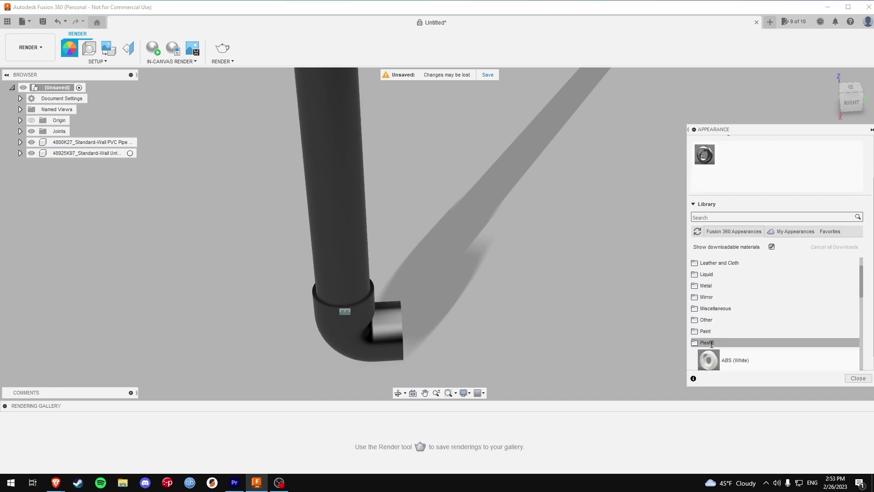
{"action": "scroll", "coordinate": [728, 314], "scroll_direction": "down", "scroll_amount": 3}
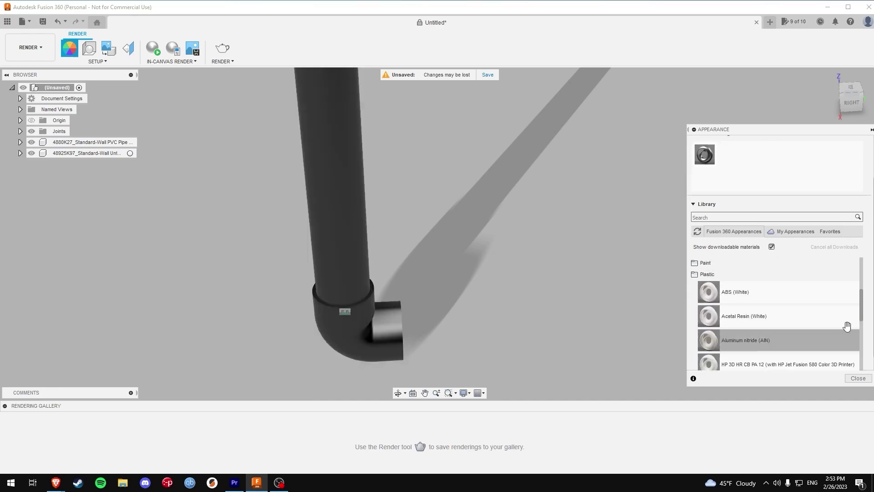
{"action": "scroll", "coordinate": [792, 317], "scroll_direction": "down", "scroll_amount": 3}
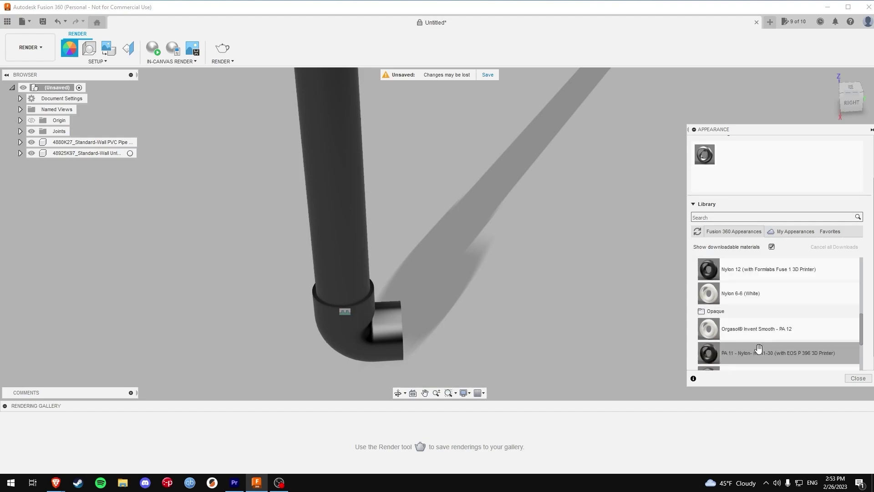
{"action": "scroll", "coordinate": [735, 316], "scroll_direction": "up", "scroll_amount": 3}
{"action": "scroll", "coordinate": [756, 323], "scroll_direction": "up", "scroll_amount": 1}
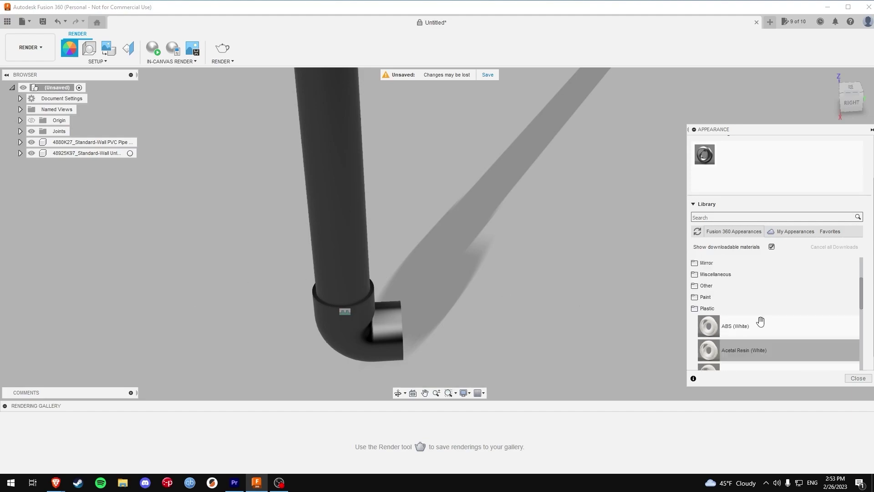
{"action": "left_click_drag", "start_coordinate": [812, 361], "coordinate": [440, 219]}
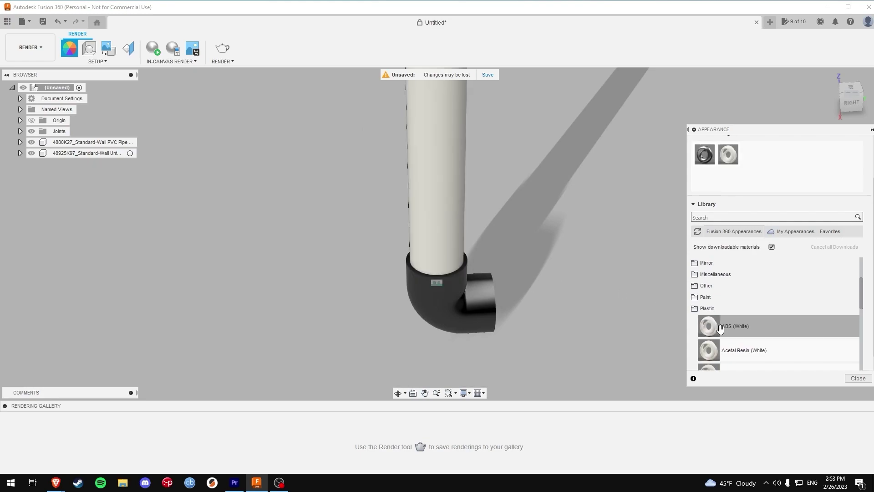
{"action": "left_click_drag", "start_coordinate": [721, 357], "coordinate": [444, 312]}
Inspect the white assembly and look through the Transparent plastic and Stone categories of the appearance library
{"action": "mouse_move", "coordinate": [439, 234]}
{"action": "middle_mouse_down", "text": "shift"}
{"action": "mouse_move", "coordinate": [385, 170]}
{"action": "mouse_move", "coordinate": [524, 271]}
{"action": "mouse_move", "coordinate": [521, 327]}
{"action": "middle_mouse_up", "text": "shift"}
{"action": "scroll", "coordinate": [526, 271], "scroll_direction": "down", "scroll_amount": 2}
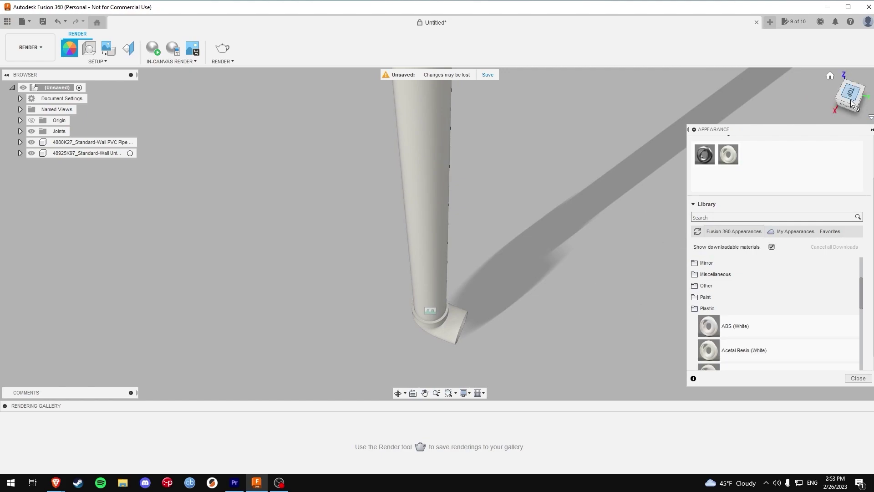
{"action": "left_click_drag", "start_coordinate": [848, 100], "coordinate": [849, 83]}
{"action": "scroll", "coordinate": [753, 304], "scroll_direction": "down", "scroll_amount": 3}
{"action": "scroll", "coordinate": [752, 300], "scroll_direction": "down", "scroll_amount": 6}
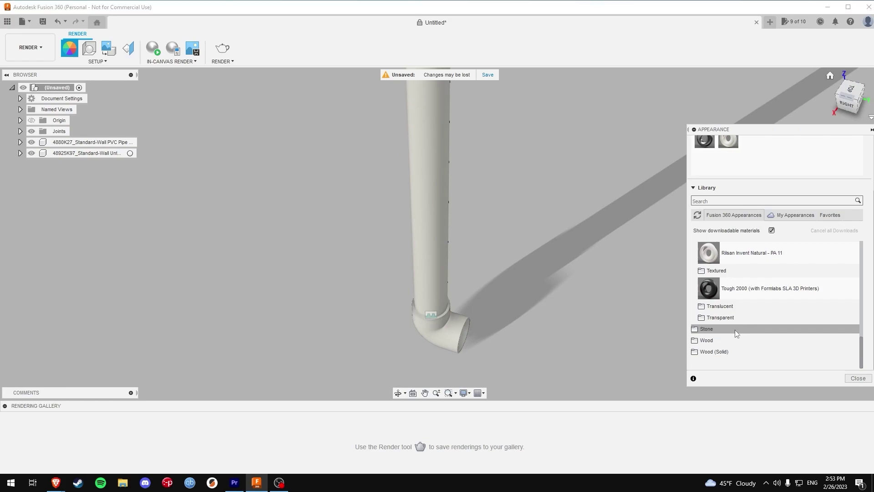
{"action": "left_click", "coordinate": [707, 328]}
{"action": "scroll", "coordinate": [736, 328], "scroll_direction": "down", "scroll_amount": 1}
{"action": "left_click", "coordinate": [720, 316]}
{"action": "left_click", "coordinate": [718, 316]}
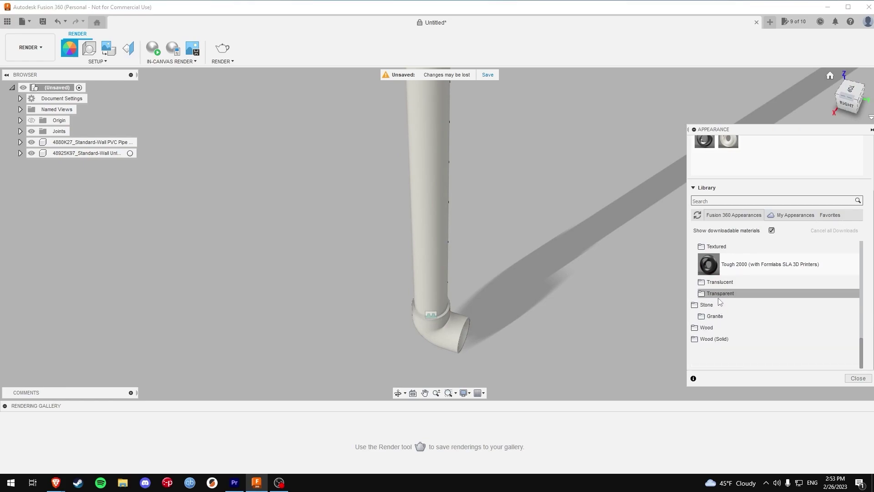
{"action": "left_click", "coordinate": [719, 295]}
{"action": "left_click", "coordinate": [719, 296]}
{"action": "scroll", "coordinate": [729, 278], "scroll_direction": "up", "scroll_amount": 6}
{"action": "scroll", "coordinate": [730, 276], "scroll_direction": "up", "scroll_amount": 3}
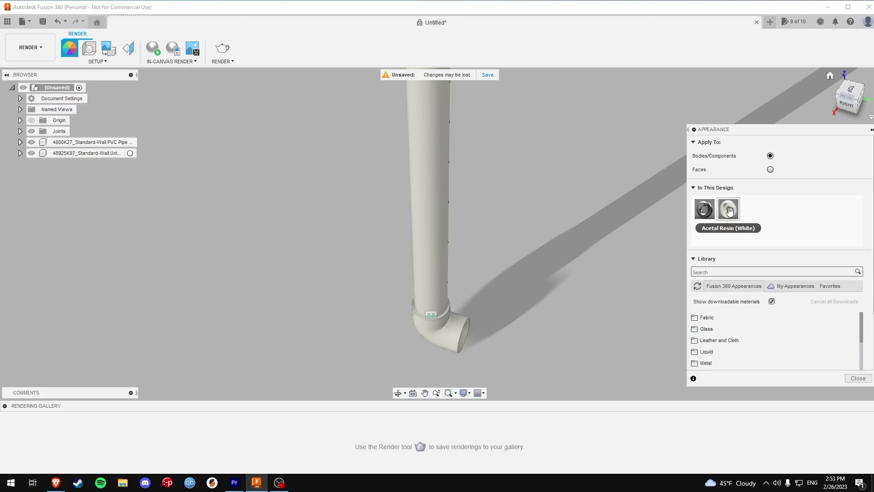
Recolor the Acetal Resin (White) appearance used in this design to orange with RGB 236, 168, 66
{"action": "double_click", "coordinate": [730, 210]}
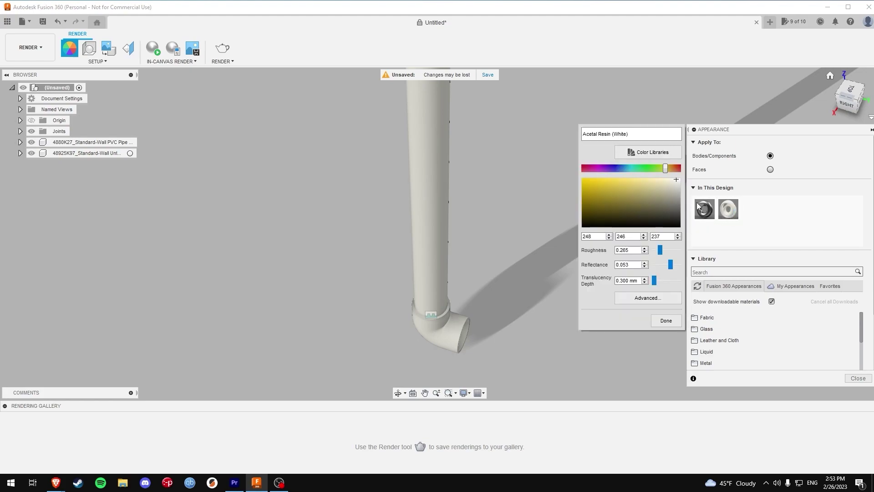
{"action": "left_click_drag", "start_coordinate": [669, 168], "coordinate": [671, 169]}
{"action": "mouse_move", "coordinate": [596, 191]}
{"action": "left_mouse_down"}
{"action": "mouse_move", "coordinate": [591, 179]}
{"action": "mouse_move", "coordinate": [609, 185]}
{"action": "left_mouse_up"}
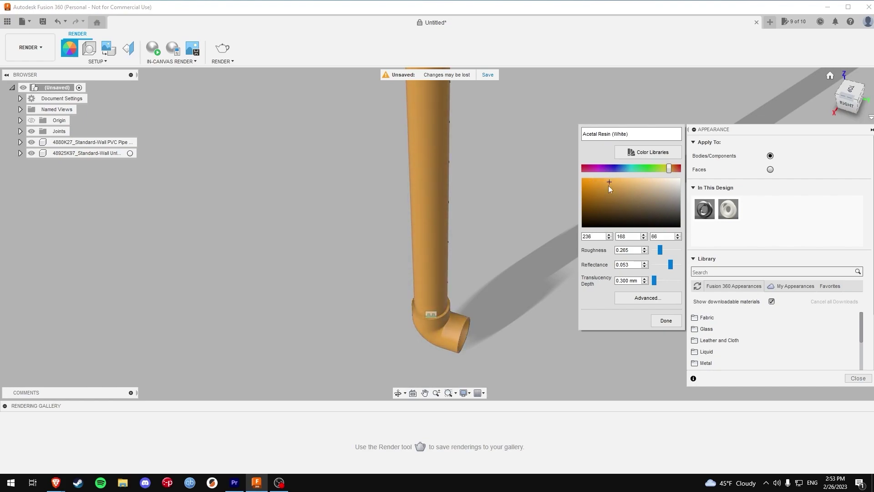
{"action": "left_click", "coordinate": [661, 321]}
{"action": "left_click", "coordinate": [858, 379]}
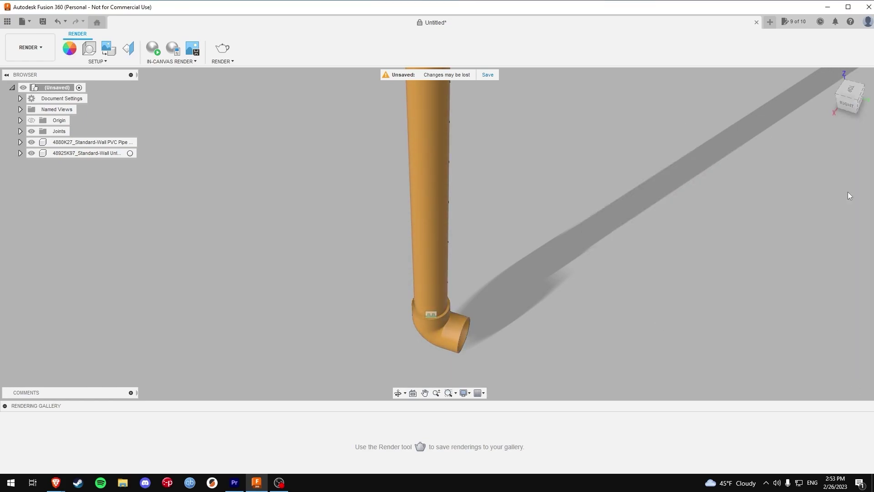
Show the assembly in the home view and start an in-canvas render
{"action": "left_click", "coordinate": [830, 78]}
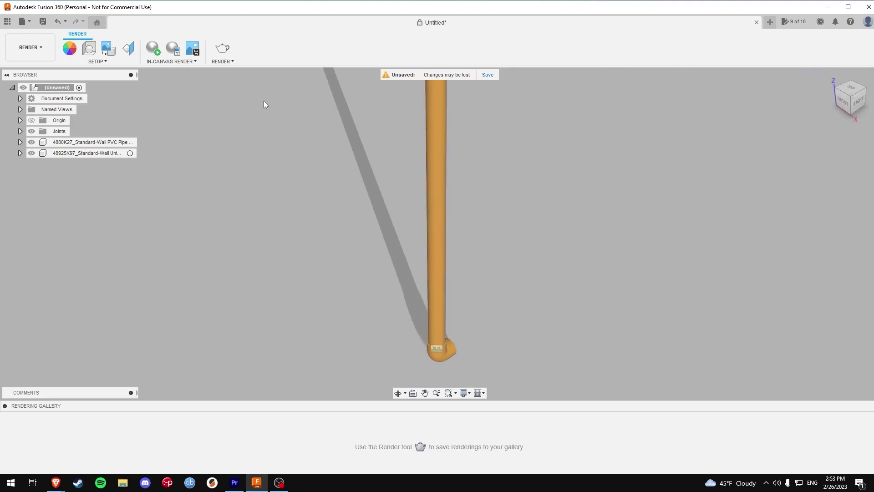
{"action": "left_click", "coordinate": [152, 47]}
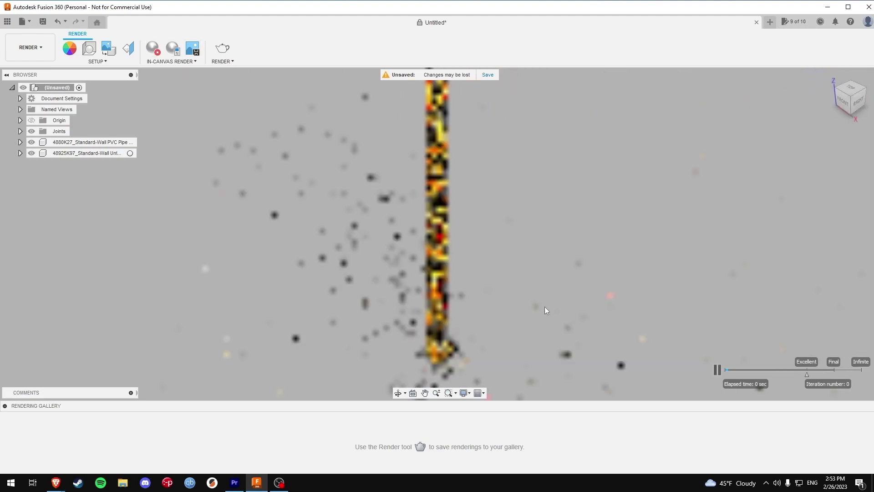